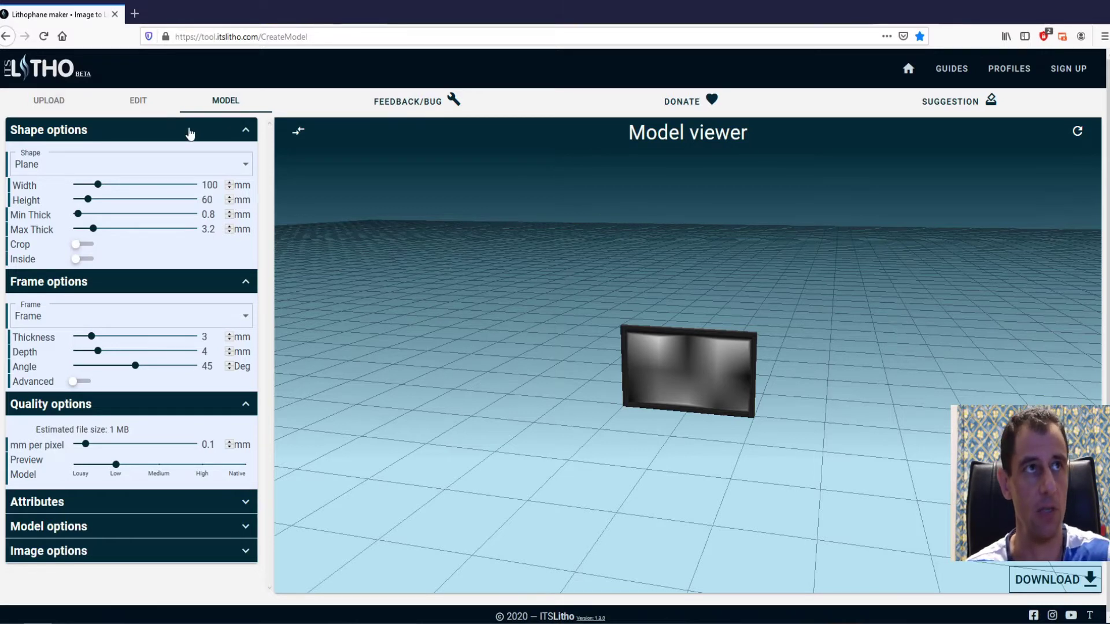
Step: Upload Techo_Guy.png and review its Luminance greyscale version on the Edit page
{"action": "left_click", "coordinate": [49, 102]}
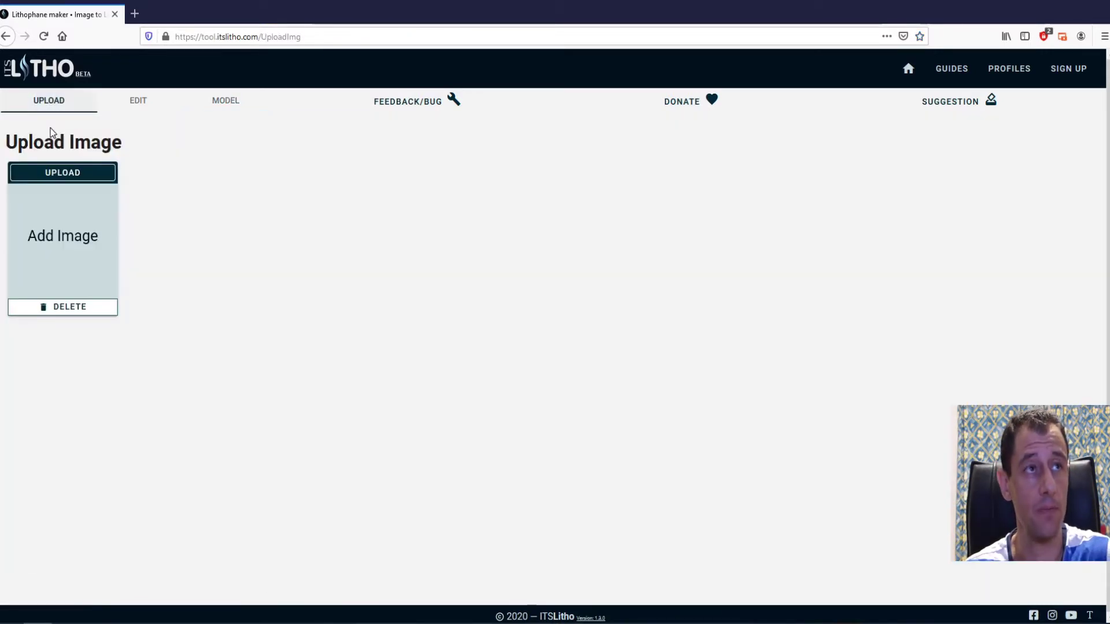
{"action": "left_click", "coordinate": [72, 173]}
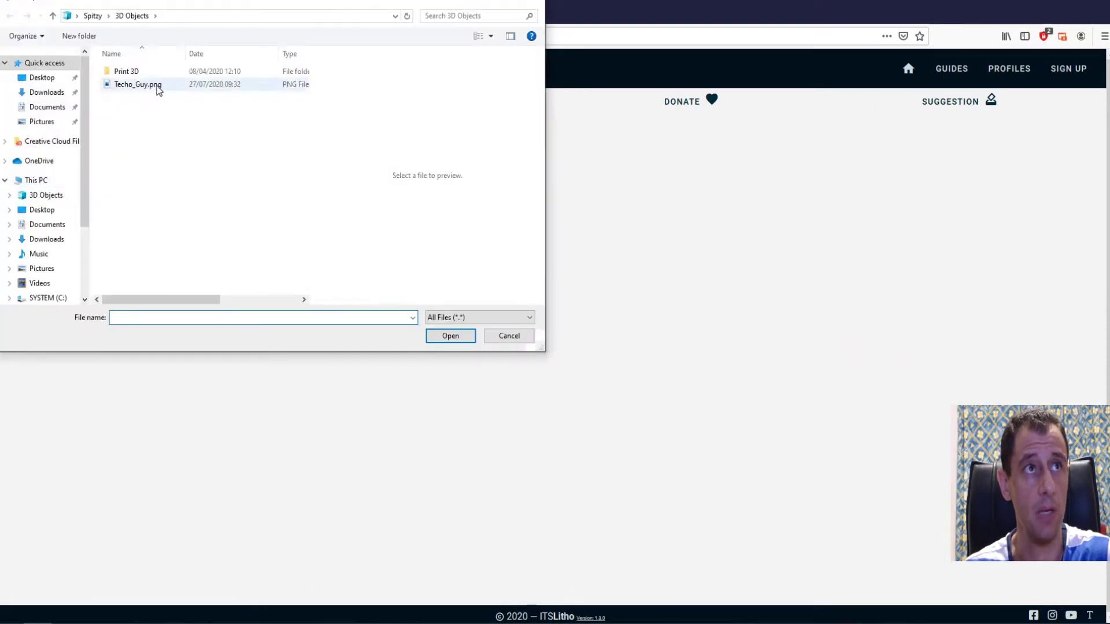
{"action": "left_click", "coordinate": [139, 86]}
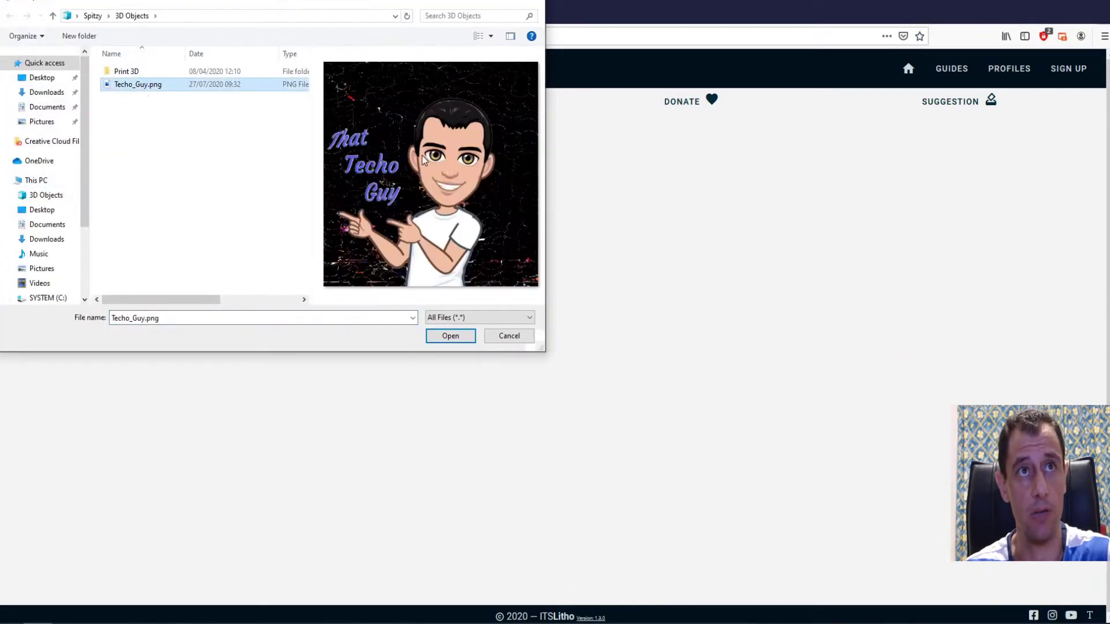
{"action": "left_click", "coordinate": [450, 337]}
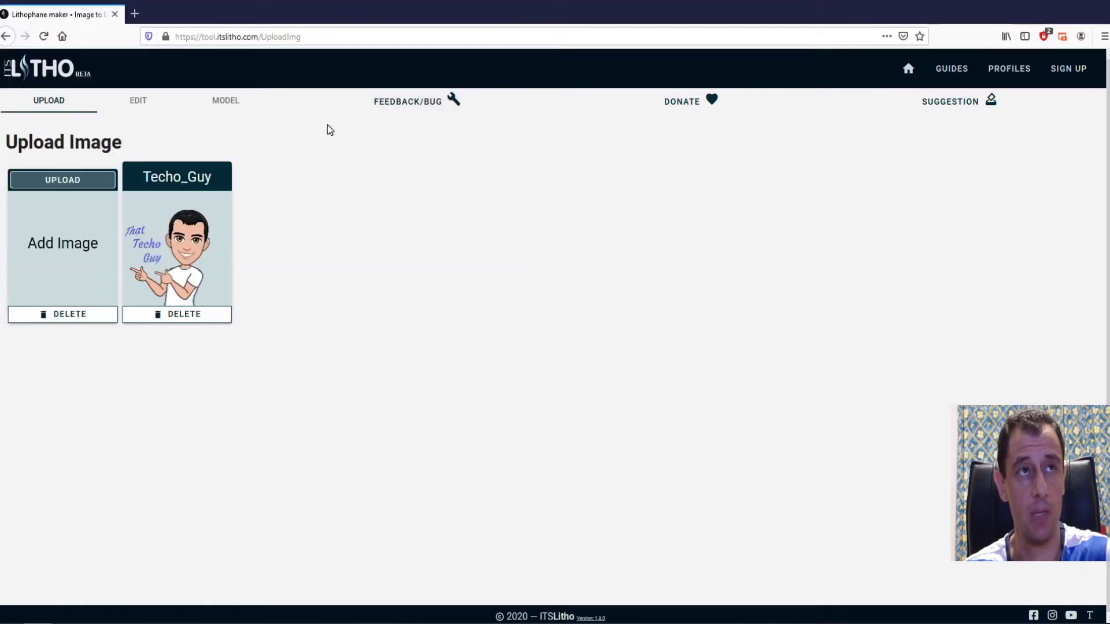
{"action": "left_click", "coordinate": [144, 110]}
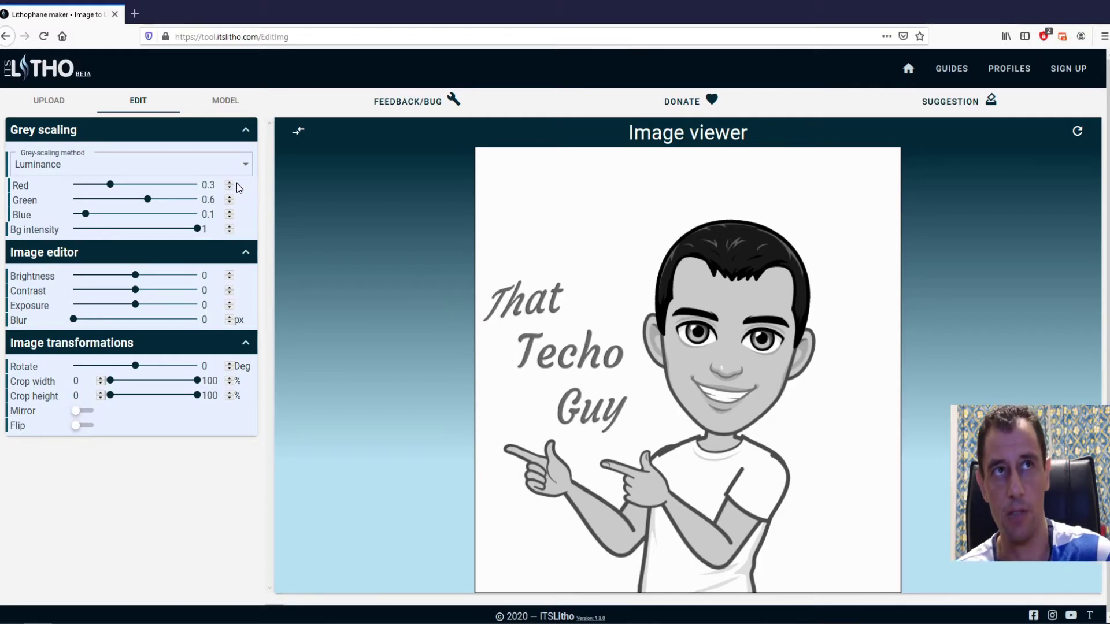
Step: Change the lithophane shape to Arc (100 mm high, 60°) and orbit to inspect the curve
{"action": "left_click", "coordinate": [226, 102]}
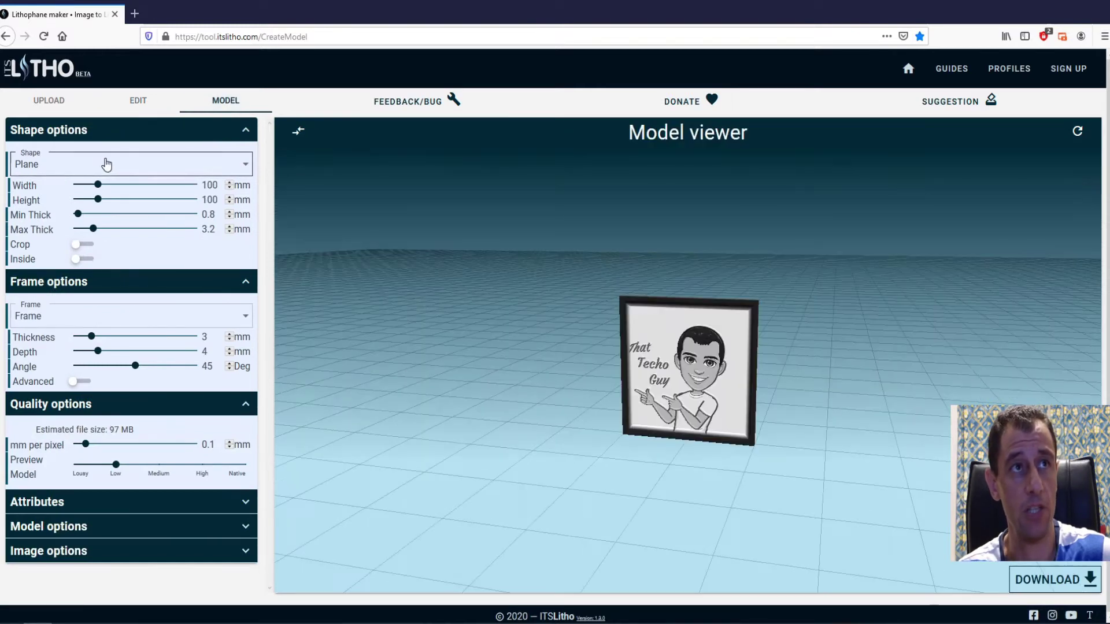
{"action": "left_click", "coordinate": [153, 167]}
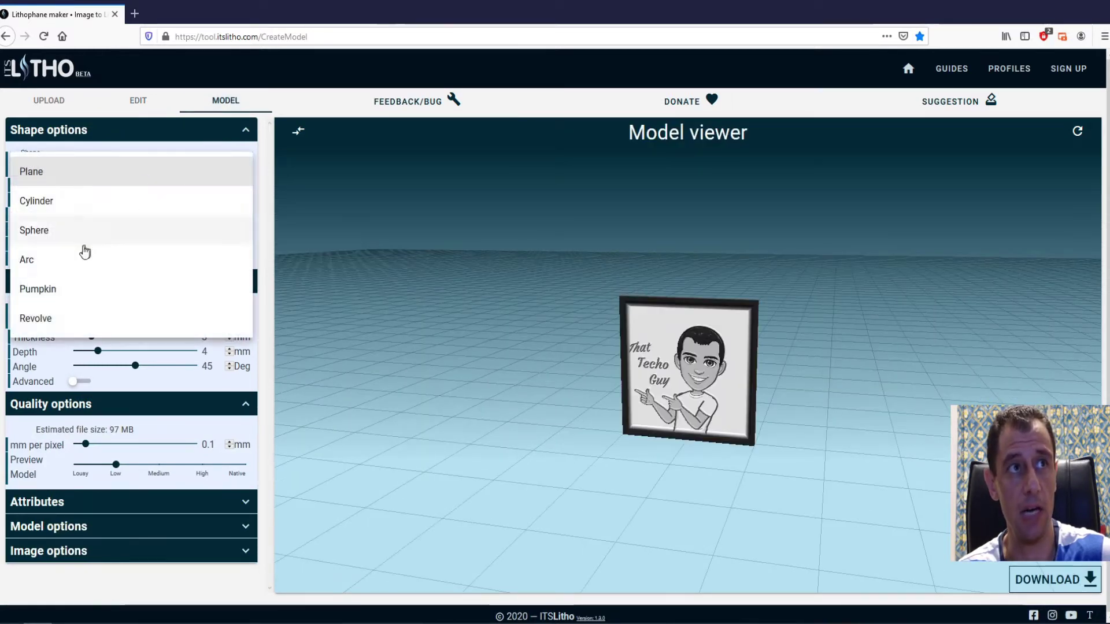
{"action": "left_click", "coordinate": [75, 260]}
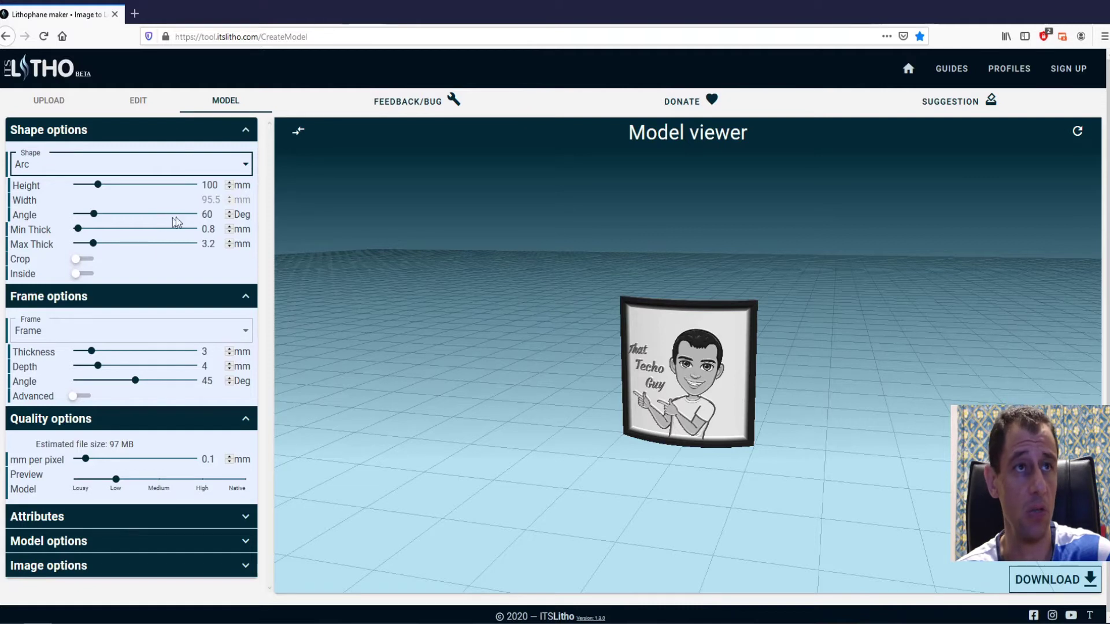
{"action": "left_click_drag", "start_coordinate": [394, 258], "coordinate": [446, 327]}
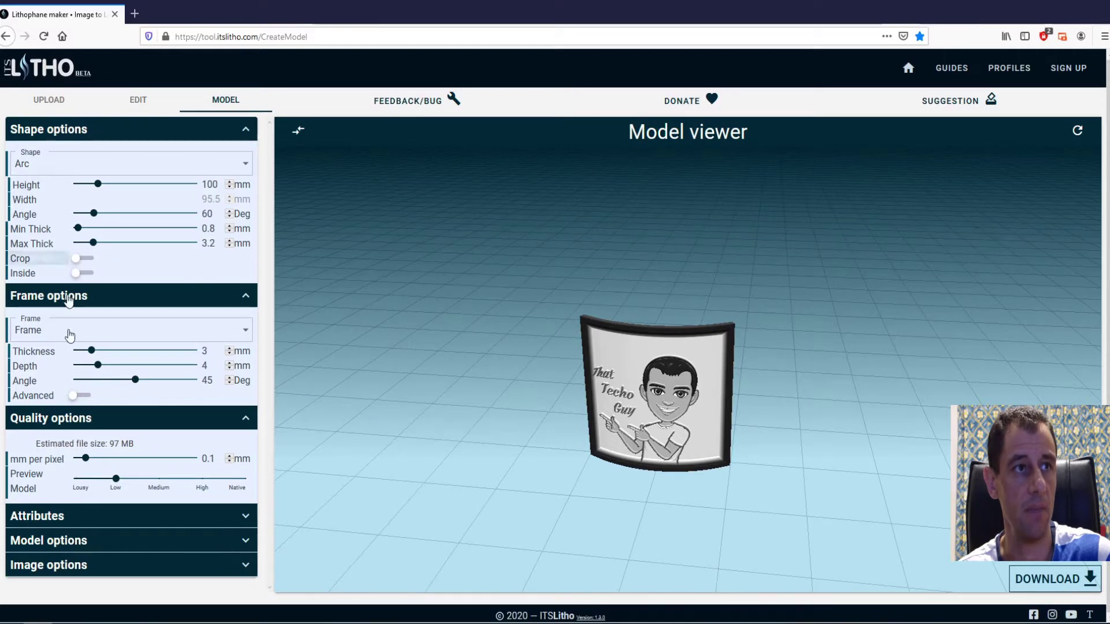
Step: Expand the Model options to show Back lighted lighting at 95% intensity
{"action": "left_click", "coordinate": [86, 517]}
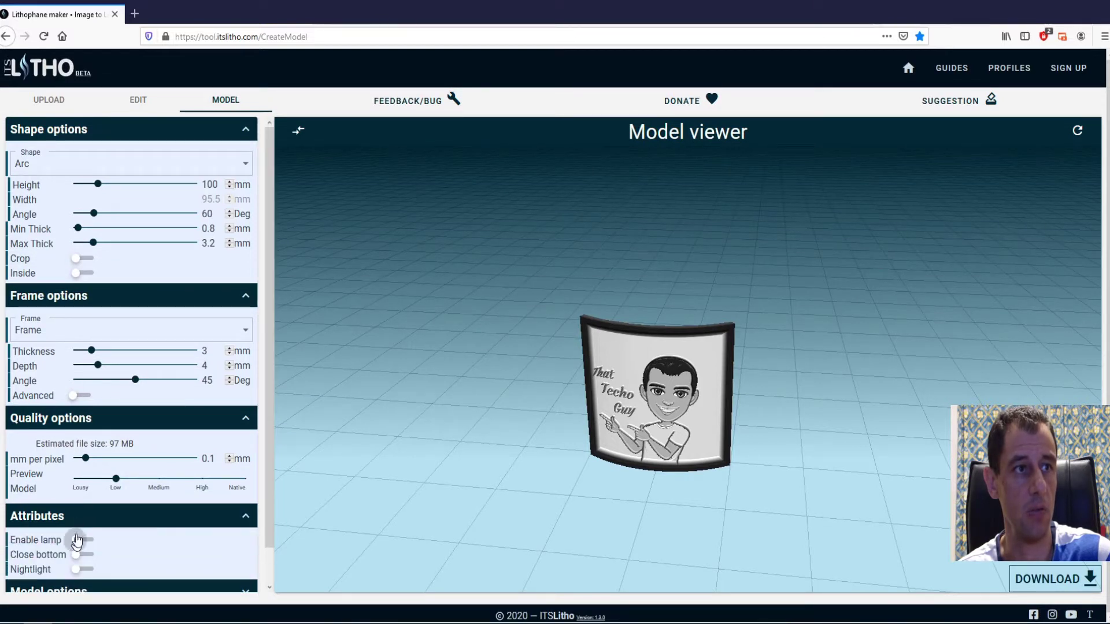
{"action": "left_click", "coordinate": [72, 518]}
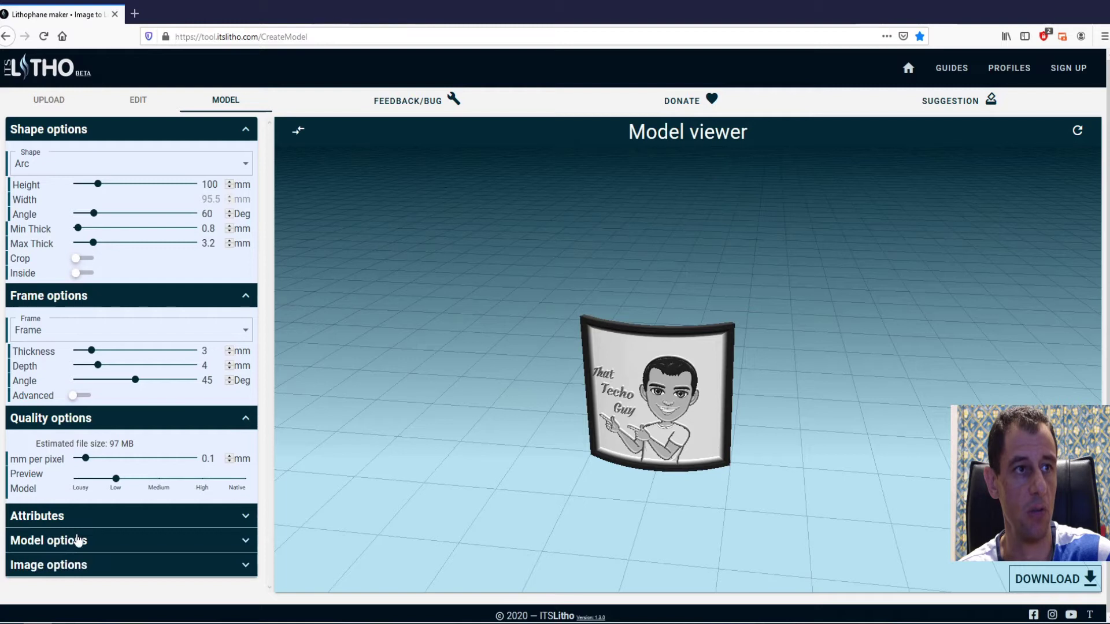
{"action": "left_click", "coordinate": [81, 539]}
{"action": "scroll", "coordinate": [97, 526], "scroll_direction": "down", "scroll_amount": 3}
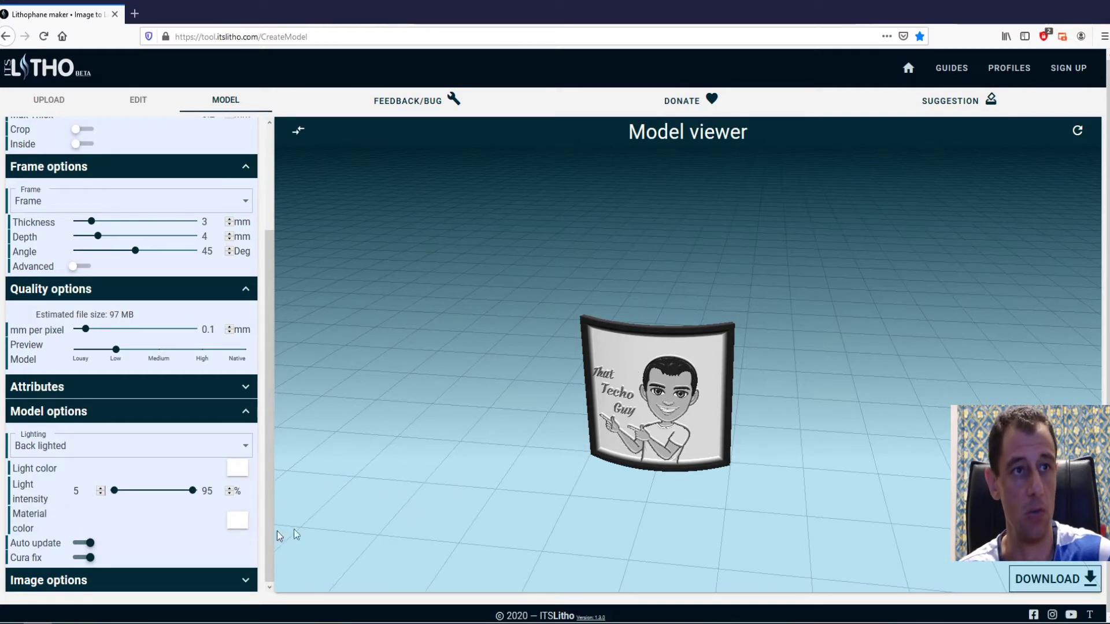
Step: Set the material colour to white and review the positive-image Image options
{"action": "left_click", "coordinate": [242, 530]}
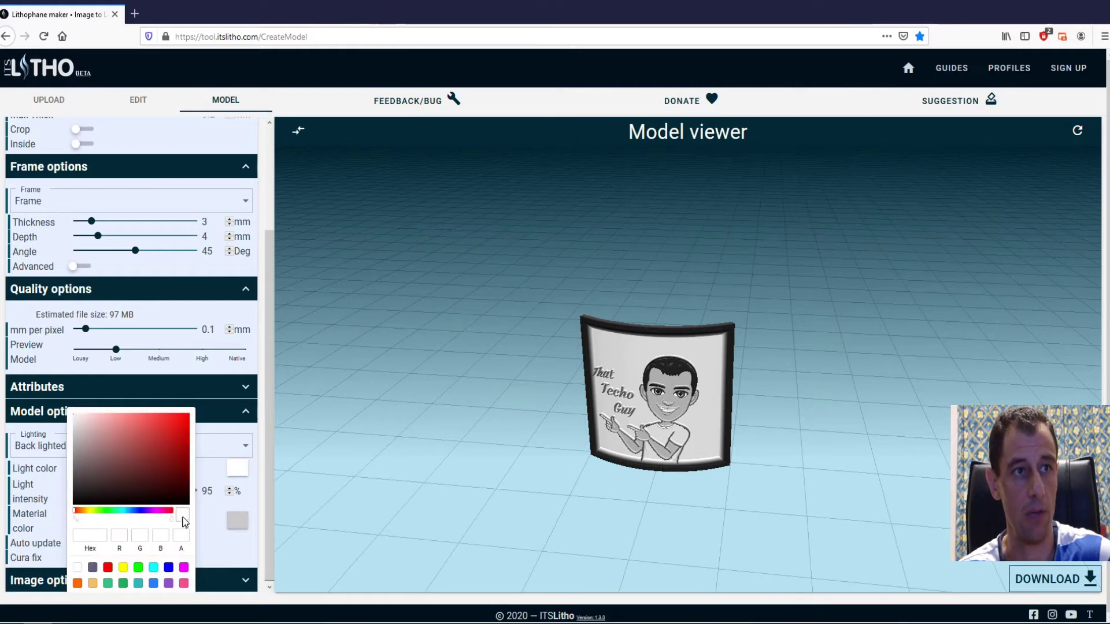
{"action": "left_click", "coordinate": [183, 519]}
{"action": "left_click", "coordinate": [240, 515]}
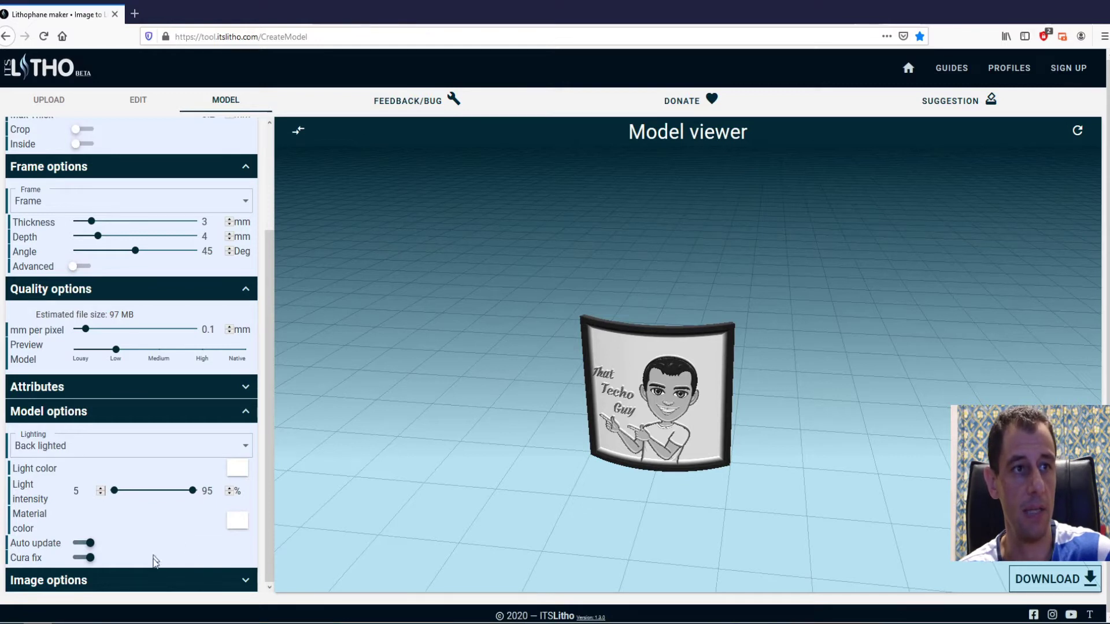
{"action": "left_click", "coordinate": [174, 583]}
{"action": "scroll", "coordinate": [182, 543], "scroll_direction": "down", "scroll_amount": 2}
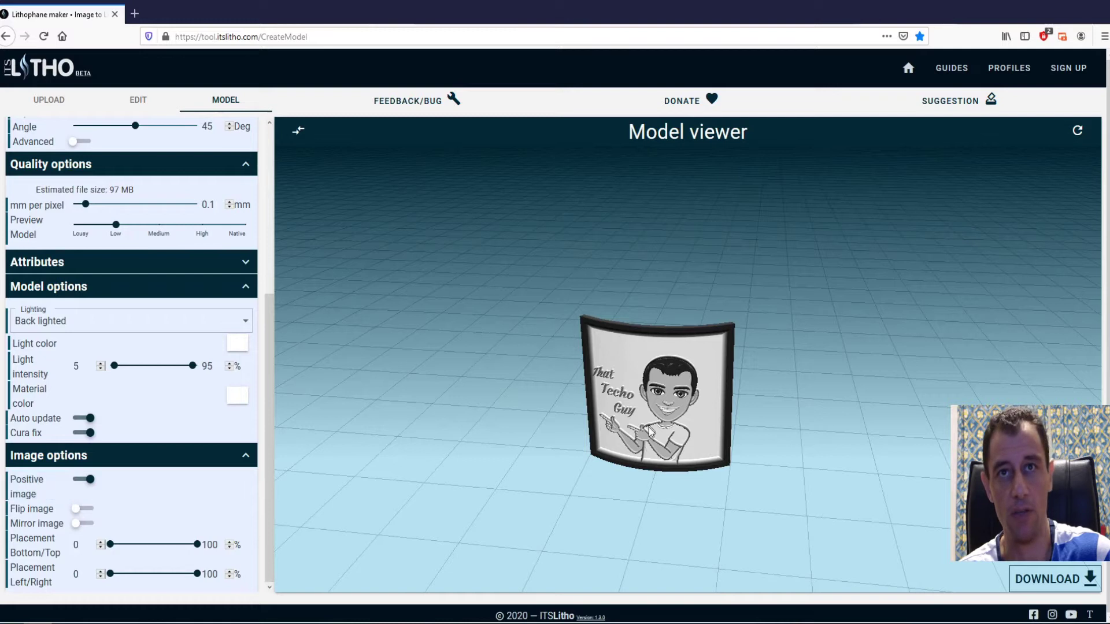
Step: Zoom and orbit to inspect the 0.8–3.2 mm avatar relief inside its 3 mm frame
{"action": "scroll", "coordinate": [684, 421], "scroll_direction": "up", "scroll_amount": 10}
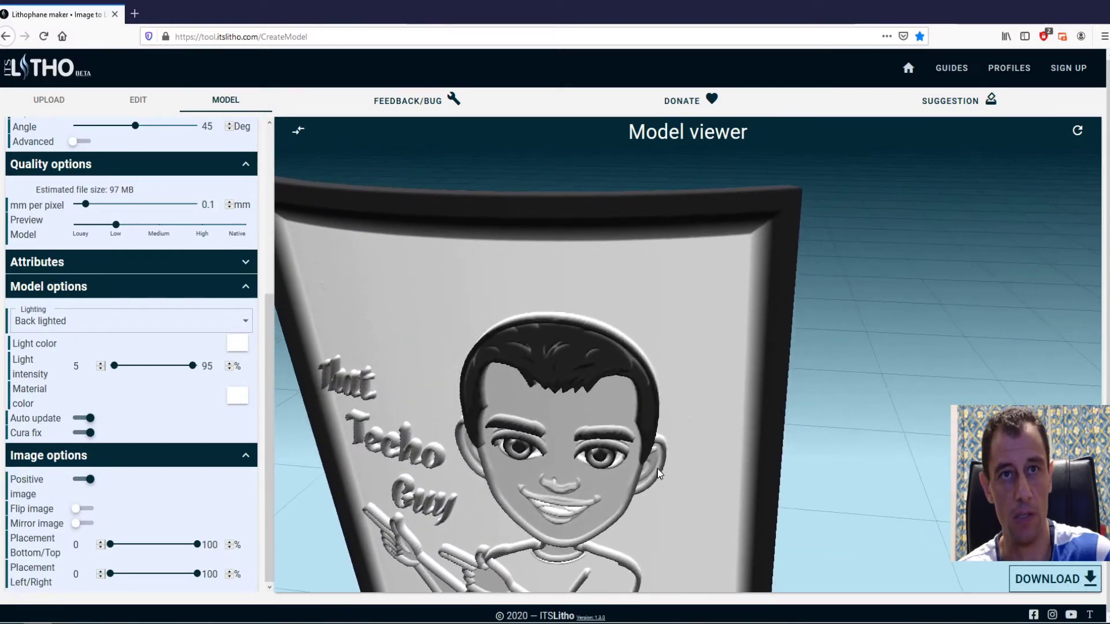
{"action": "scroll", "coordinate": [627, 467], "scroll_direction": "down", "scroll_amount": 5}
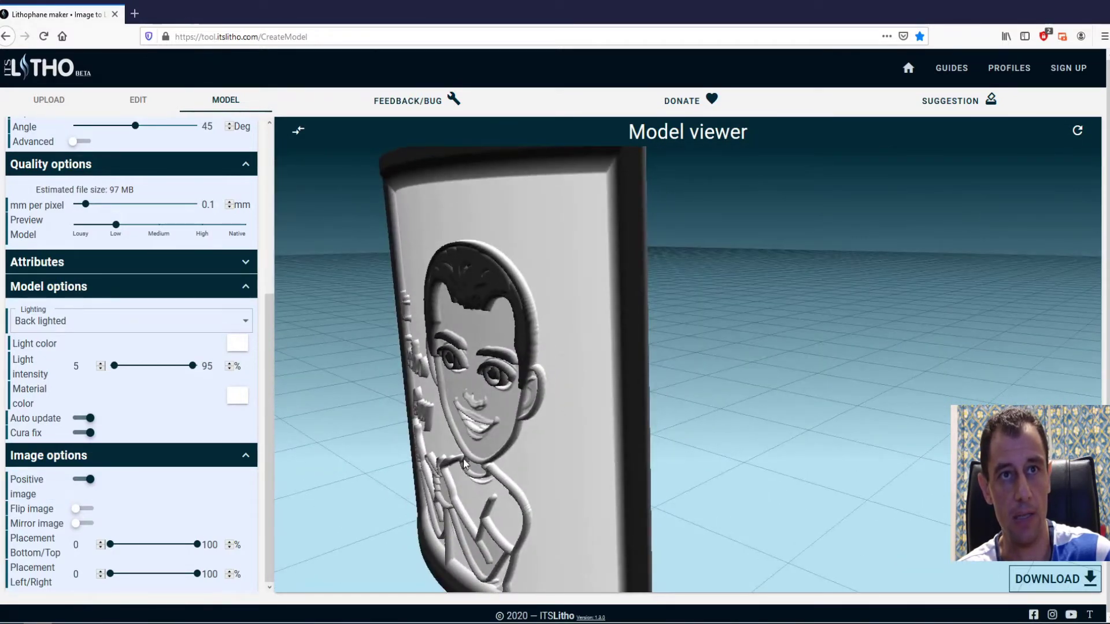
{"action": "left_click_drag", "start_coordinate": [456, 443], "coordinate": [492, 460]}
{"action": "scroll", "coordinate": [501, 468], "scroll_direction": "up", "scroll_amount": 2}
{"action": "scroll", "coordinate": [501, 469], "scroll_direction": "down", "scroll_amount": 3}
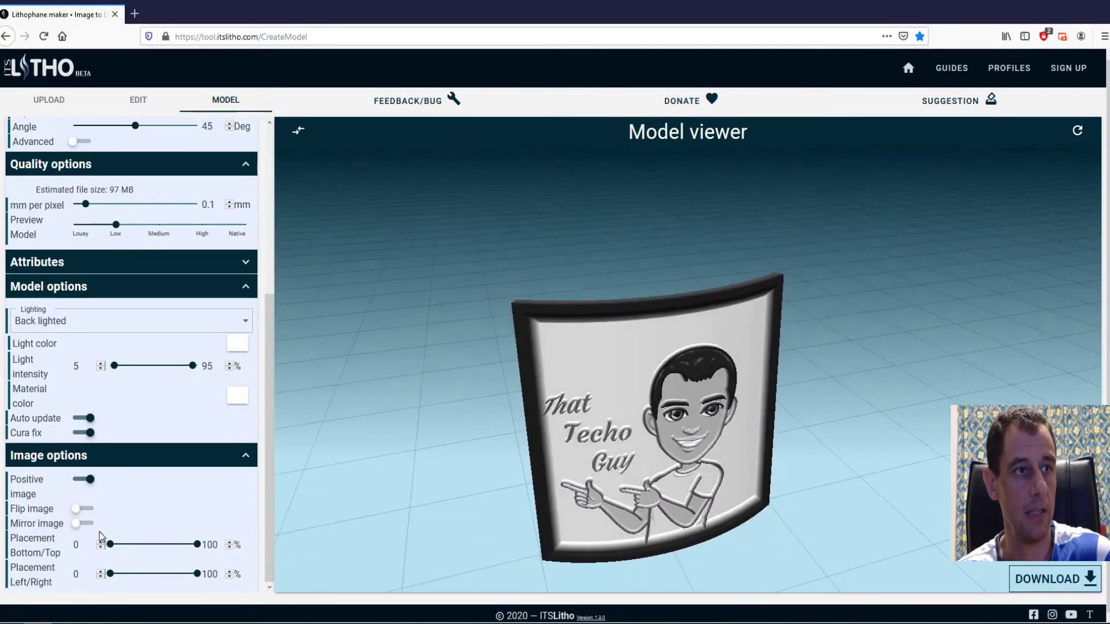
{"action": "scroll", "coordinate": [181, 312], "scroll_direction": "up", "scroll_amount": 5}
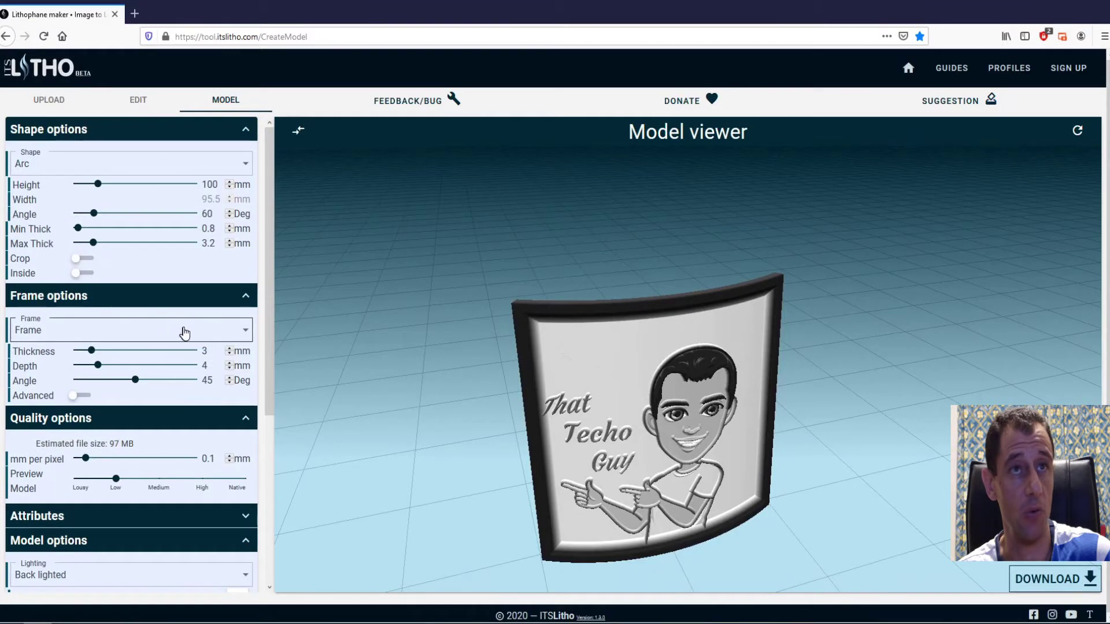
{"action": "left_click_drag", "start_coordinate": [399, 421], "coordinate": [388, 414]}
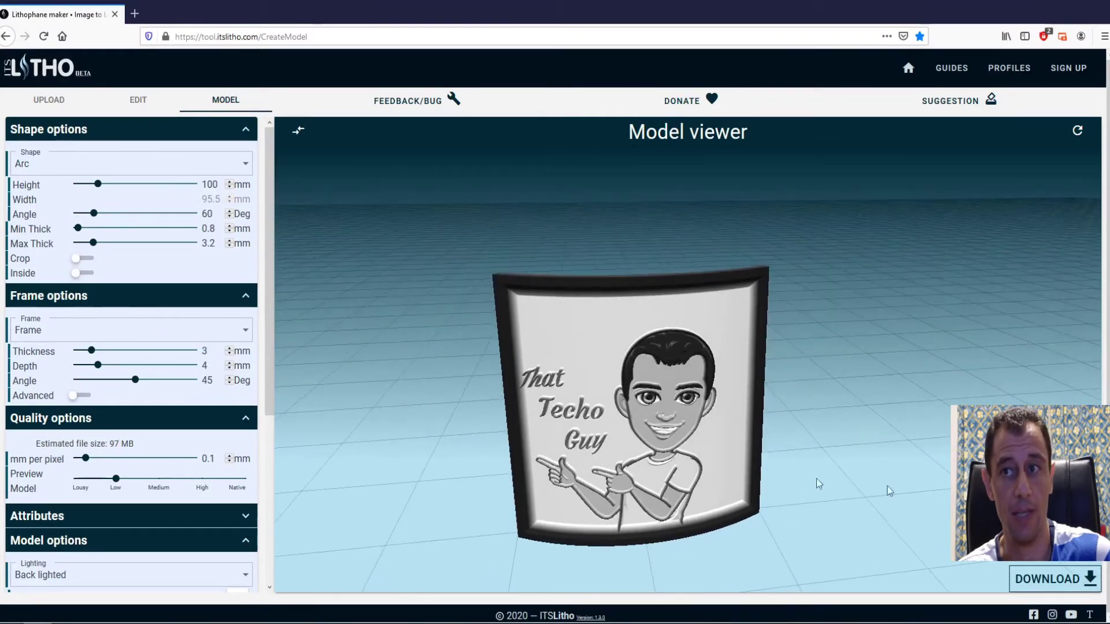
Step: Generate the final lithophane and save its colour backing image as a JPEG
{"action": "left_click", "coordinate": [1043, 579]}
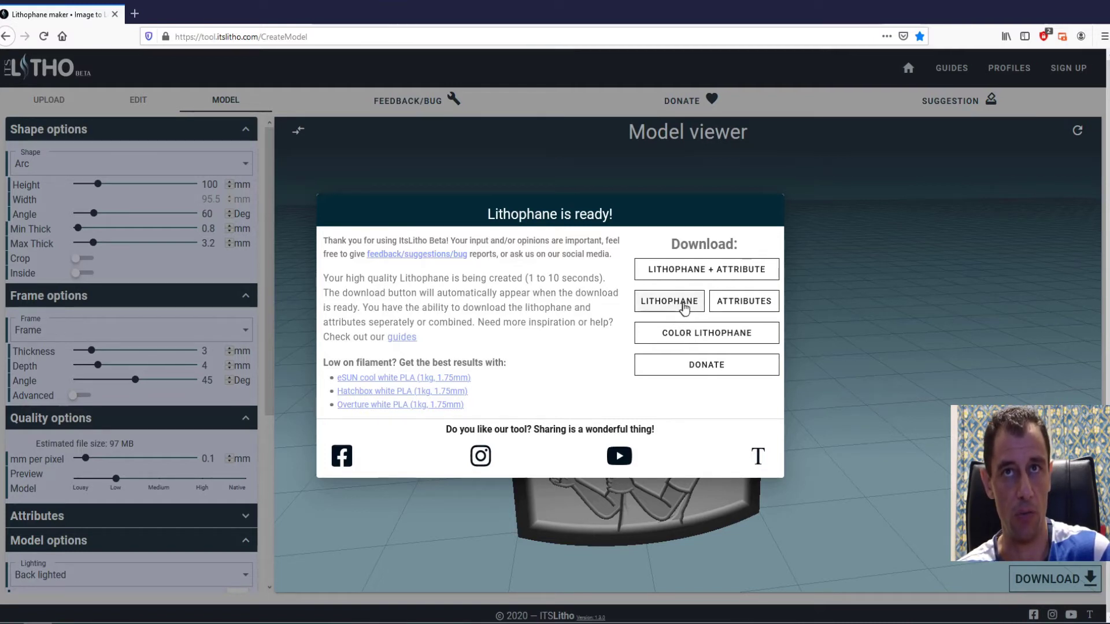
{"action": "left_click", "coordinate": [685, 336]}
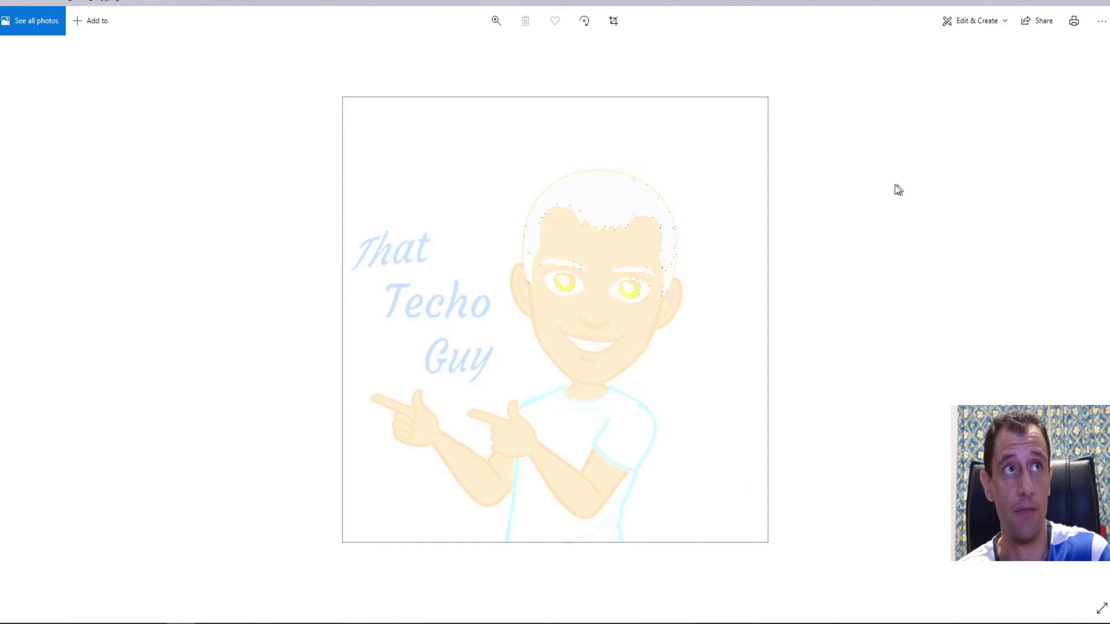
Step: Close the colour preview and send ItsLitho_Techo_Guy.stl to PrusaSlicer
{"action": "left_click", "coordinate": [1104, 6]}
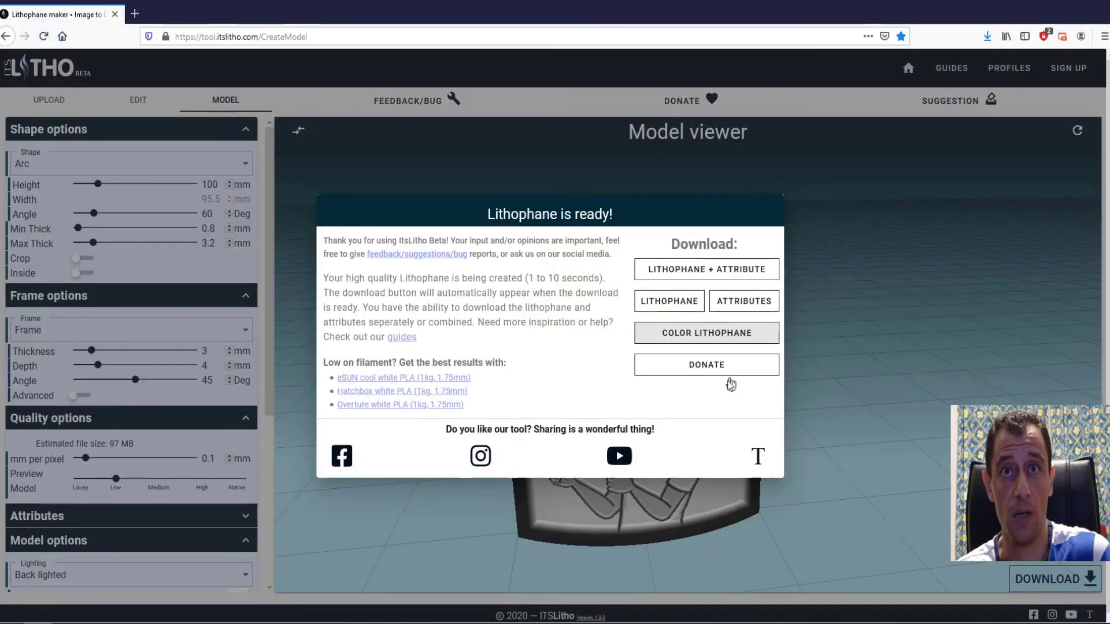
{"action": "left_click", "coordinate": [669, 310]}
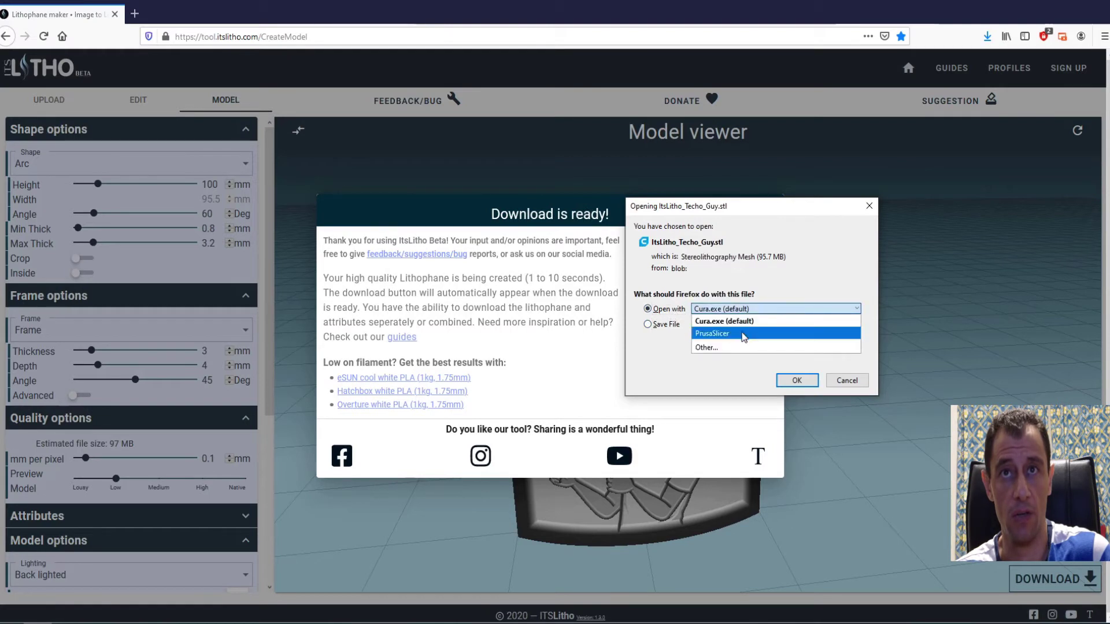
{"action": "left_click", "coordinate": [744, 335]}
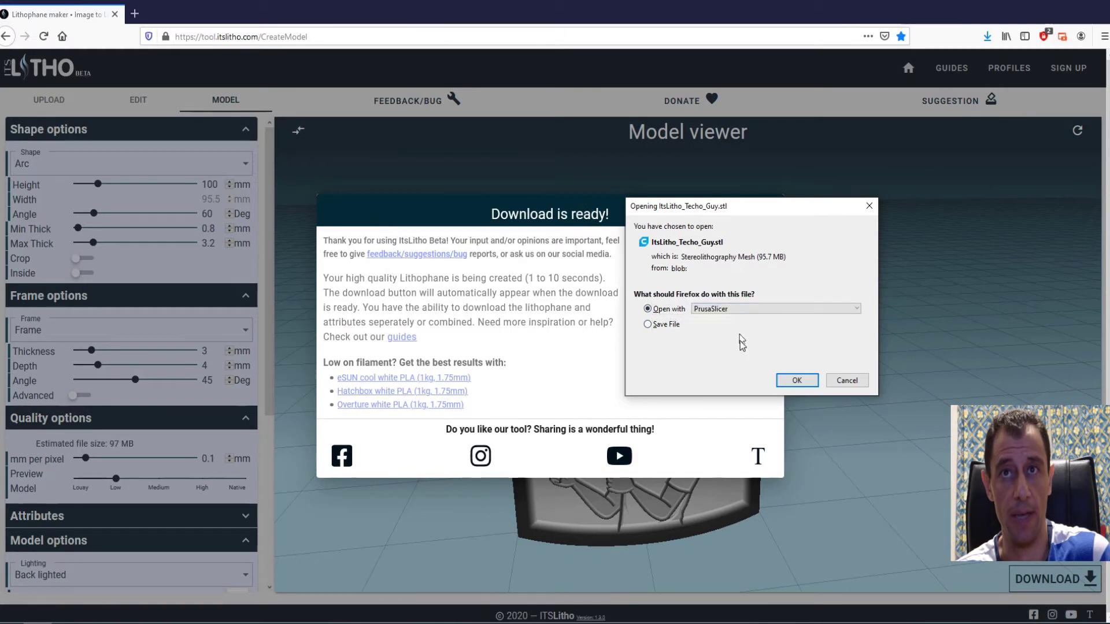
{"action": "left_click", "coordinate": [808, 386]}
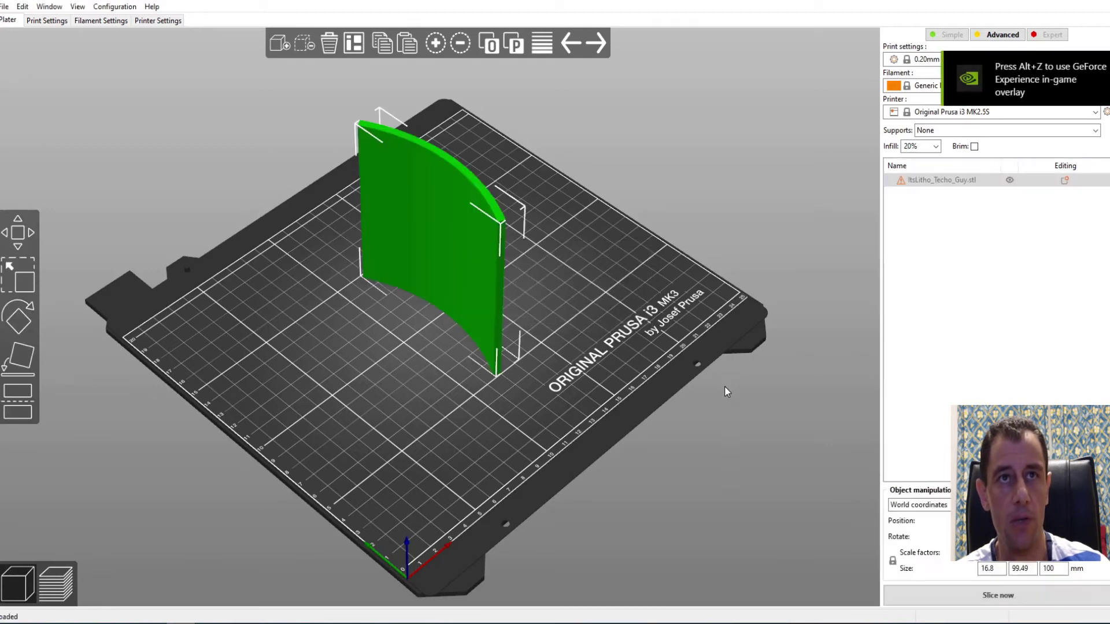
Step: Inspect the upright curved lithophane from several angles on the bed, then deselect it
{"action": "left_click_drag", "start_coordinate": [724, 386], "coordinate": [607, 352]}
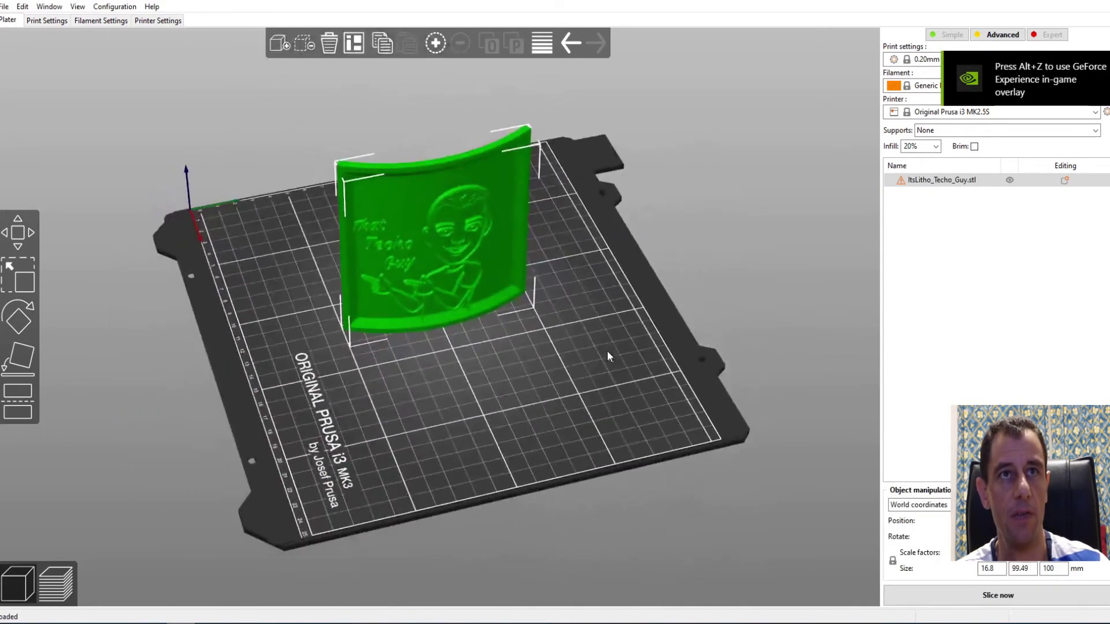
{"action": "scroll", "coordinate": [578, 330], "scroll_direction": "up", "scroll_amount": 5}
{"action": "left_click_drag", "start_coordinate": [549, 307], "coordinate": [511, 338]}
{"action": "scroll", "coordinate": [539, 313], "scroll_direction": "down", "scroll_amount": 5}
{"action": "scroll", "coordinate": [527, 331], "scroll_direction": "up", "scroll_amount": 1}
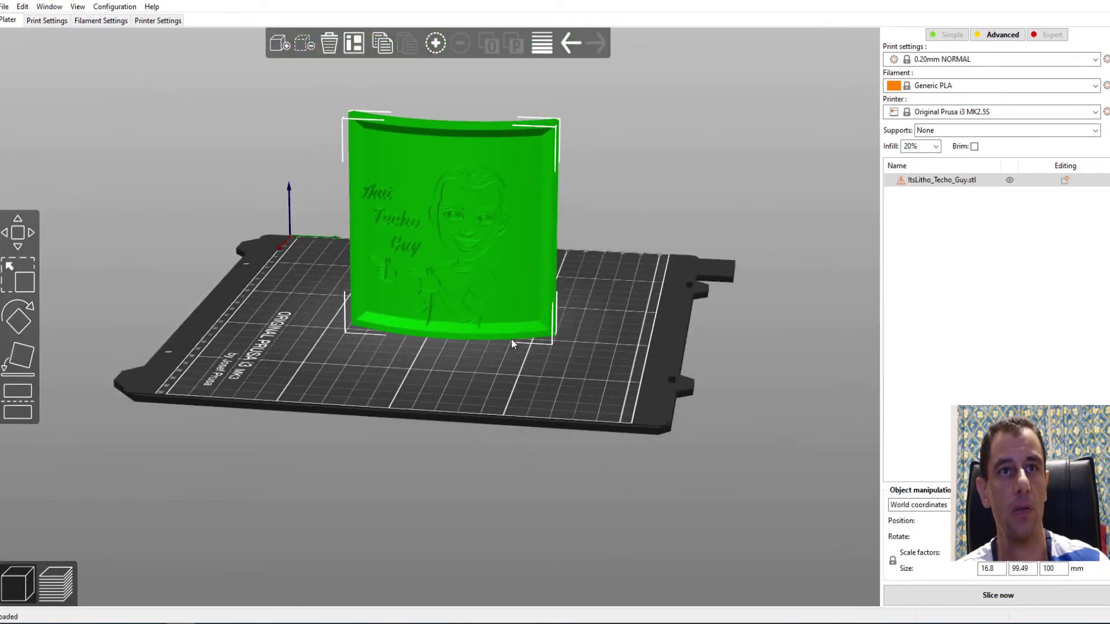
{"action": "left_click", "coordinate": [461, 376]}
{"action": "left_click_drag", "start_coordinate": [245, 360], "coordinate": [370, 337]}
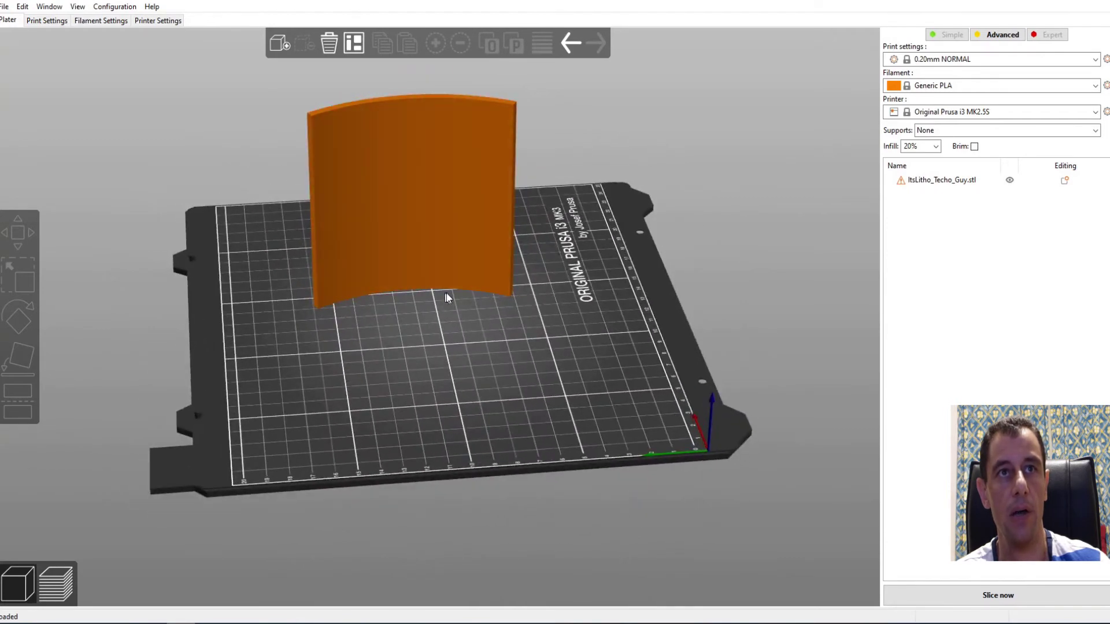